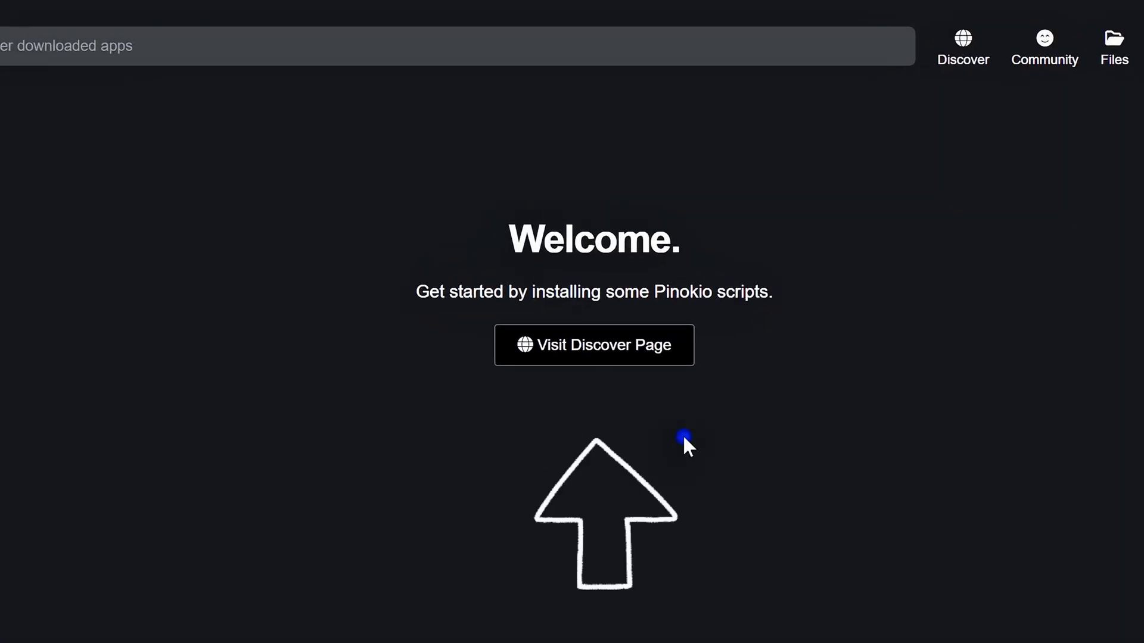
Step: Download the omnigen script from Pinokio's Discover catalogue, saving it as omnigen.git
click(648, 351)
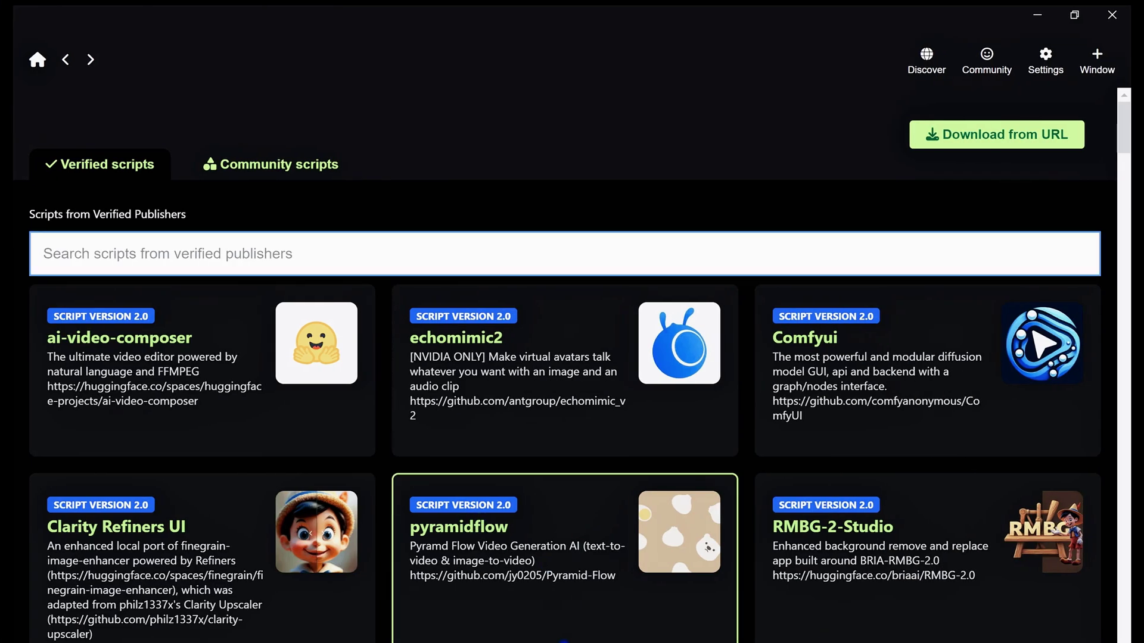
scroll(564, 642, down, 10)
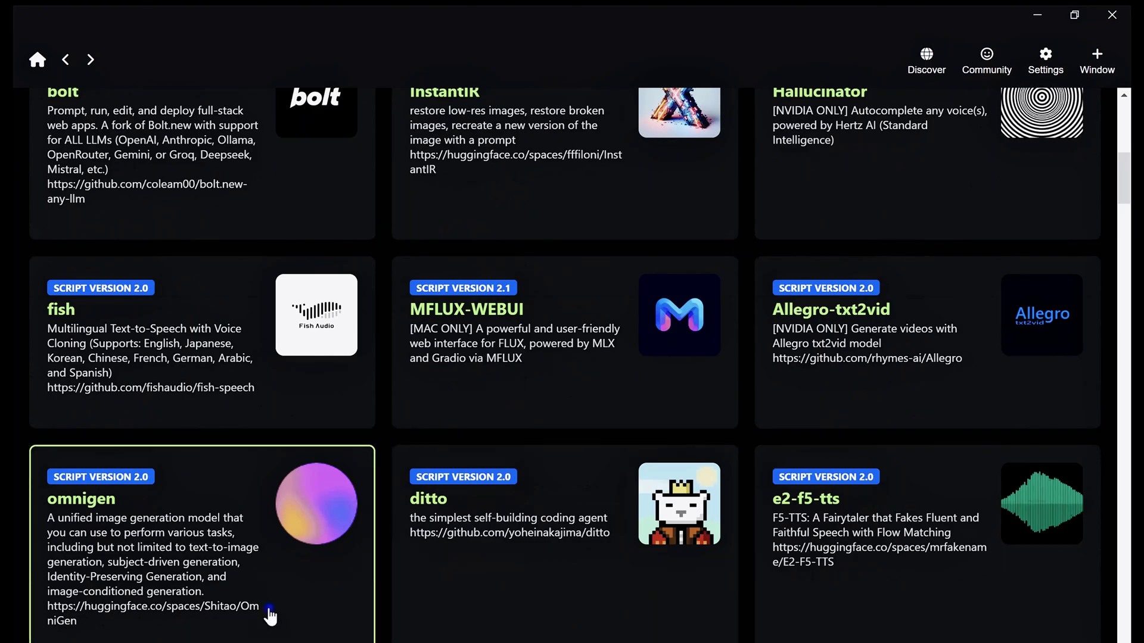
click(270, 617)
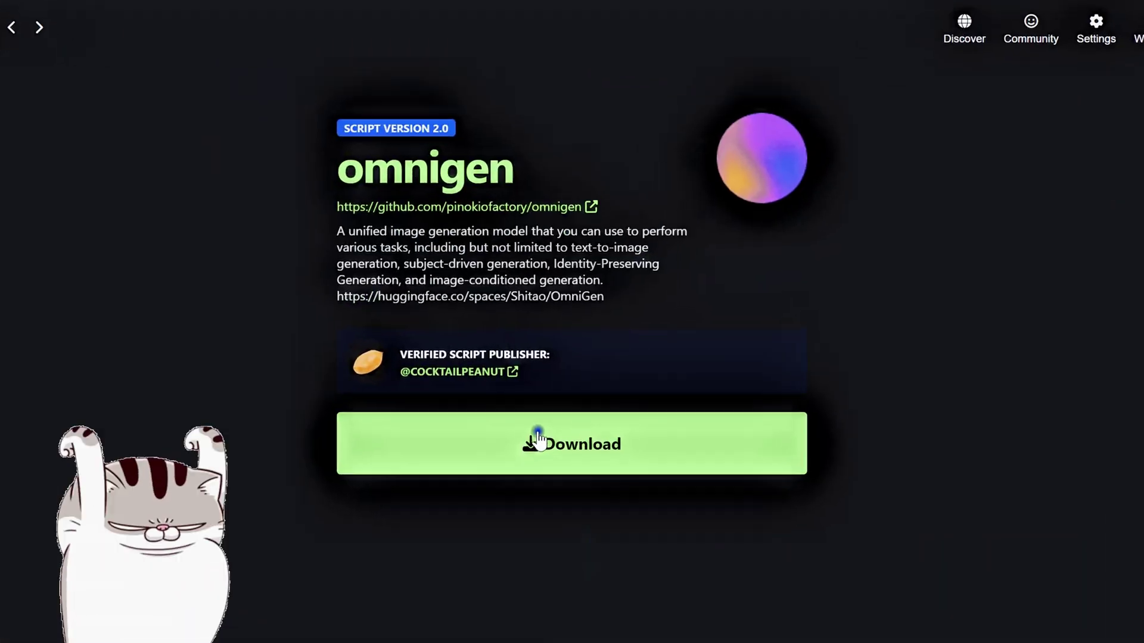
click(561, 467)
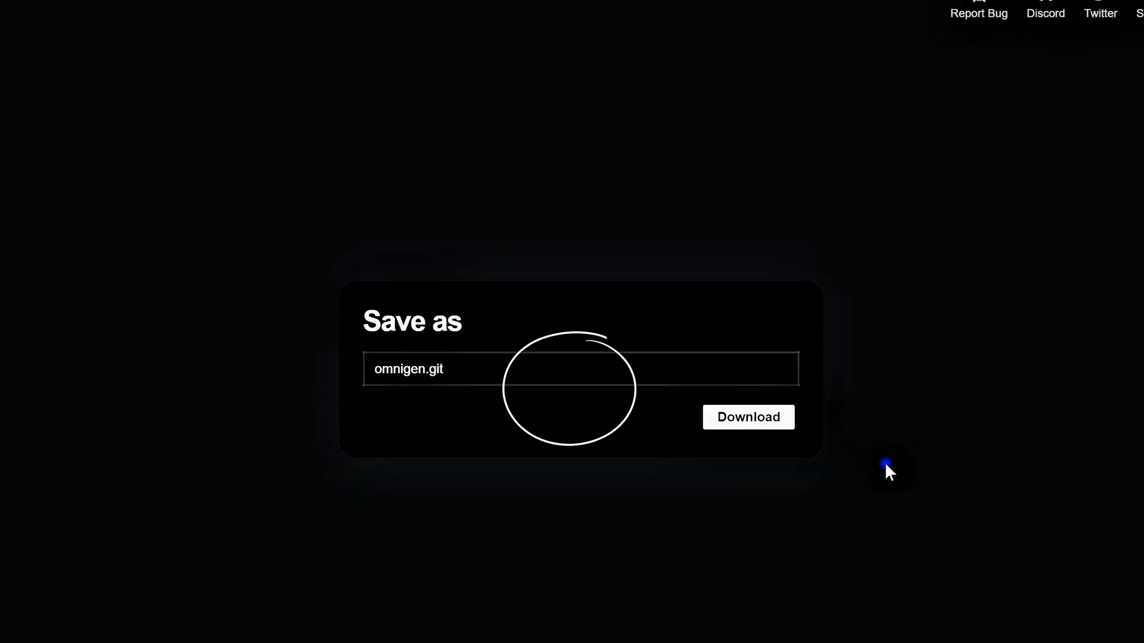
click(748, 416)
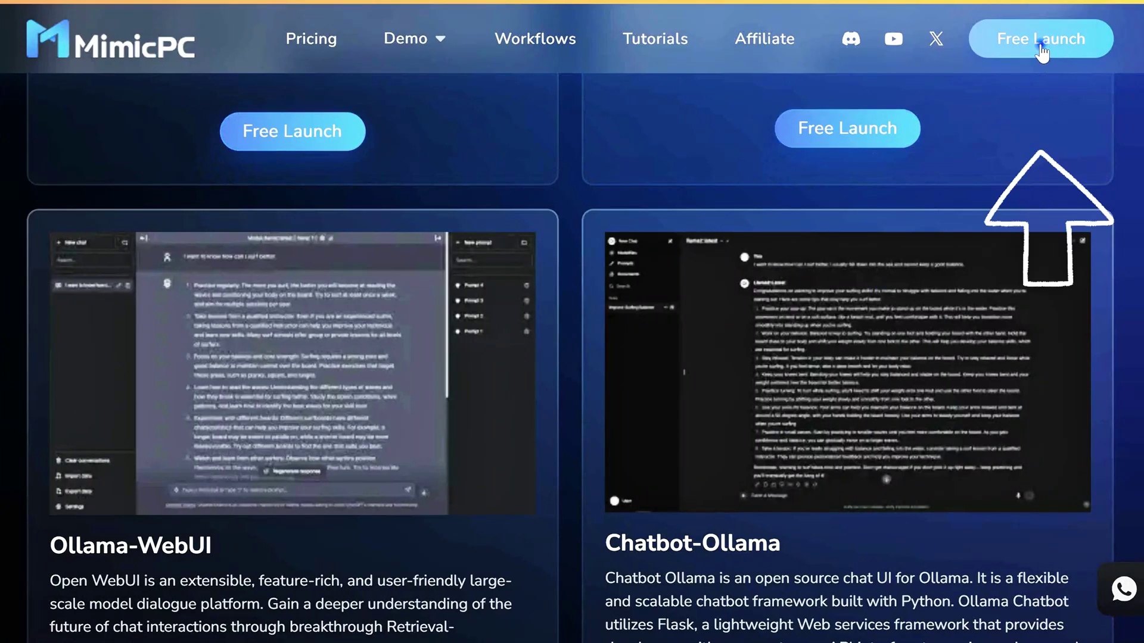
Step: Add Omnigen as a new app in the MimicPC dashboard and begin its setup
click(1042, 39)
click(129, 109)
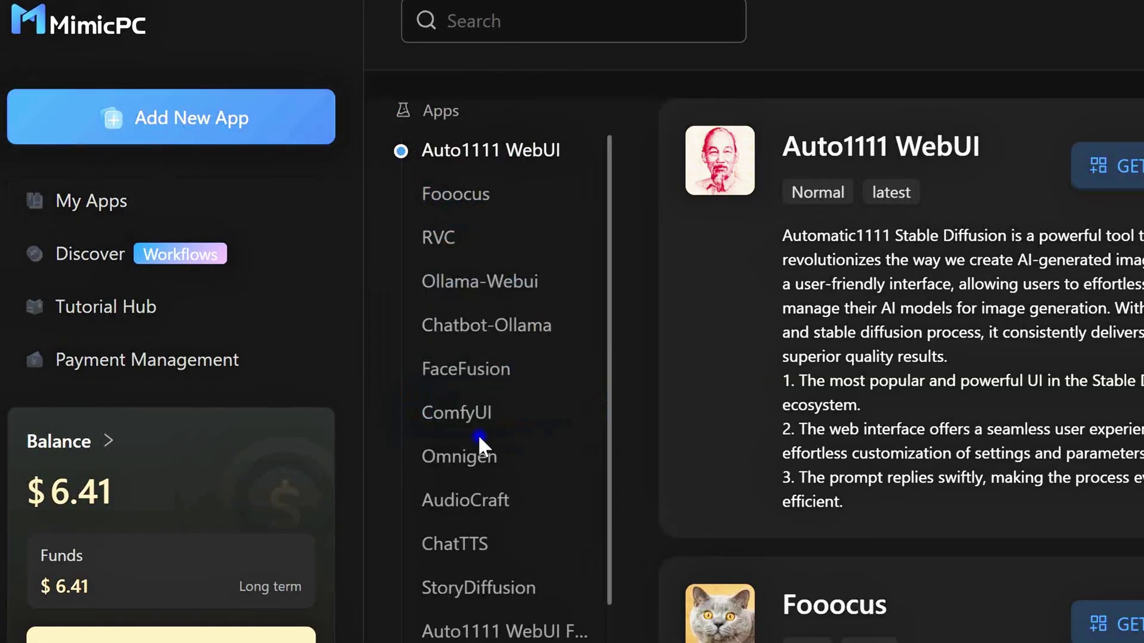
click(484, 455)
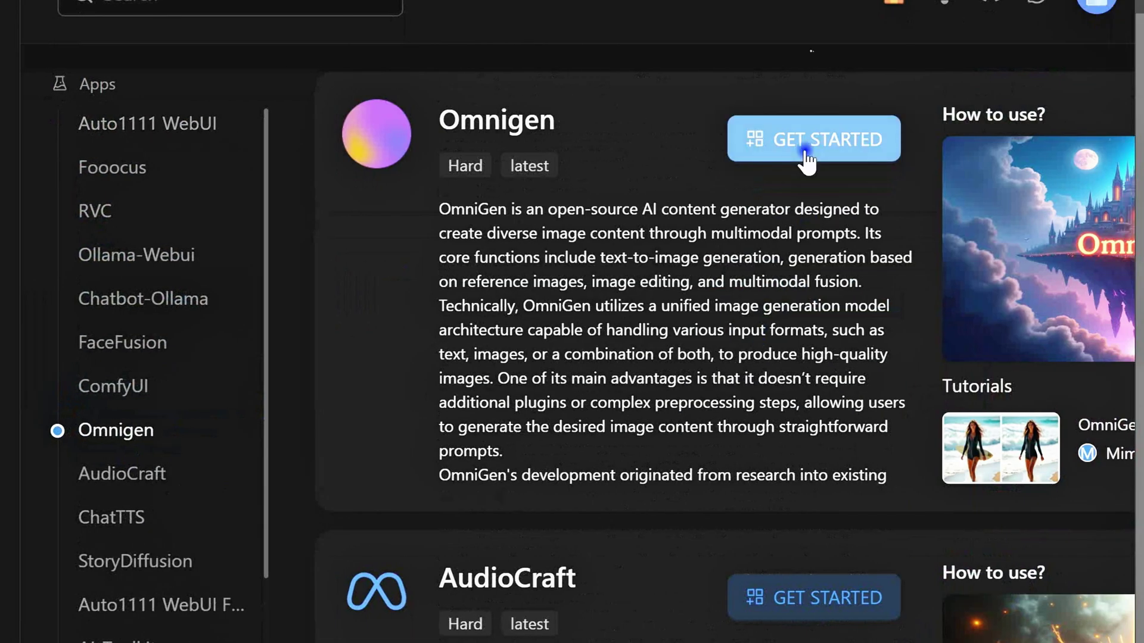
click(807, 156)
Step: Choose Large-pro Bargain hardware, then create and start the machine, accepting bargain-mode risks
click(1060, 238)
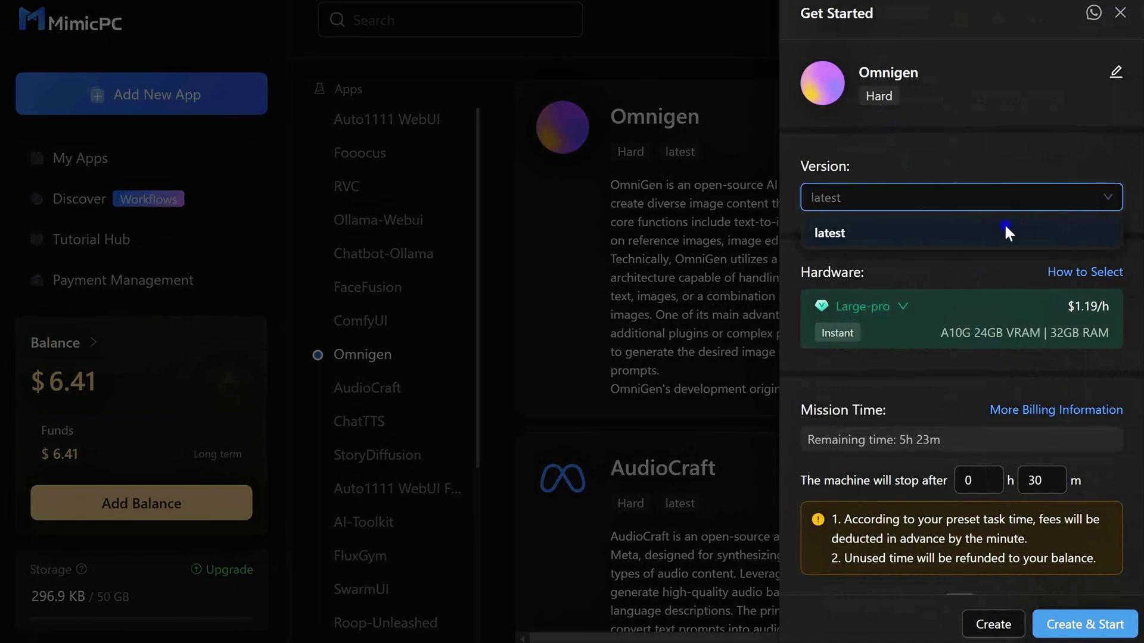
click(1087, 322)
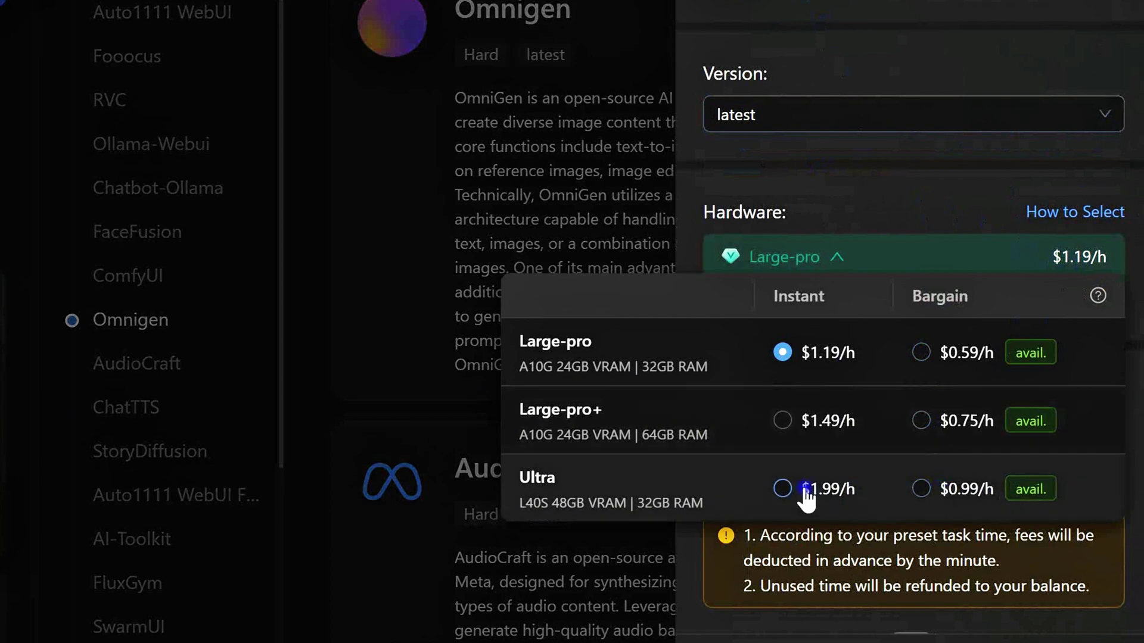
click(921, 352)
scroll(945, 417, down, 1)
scroll(961, 433, down, 4)
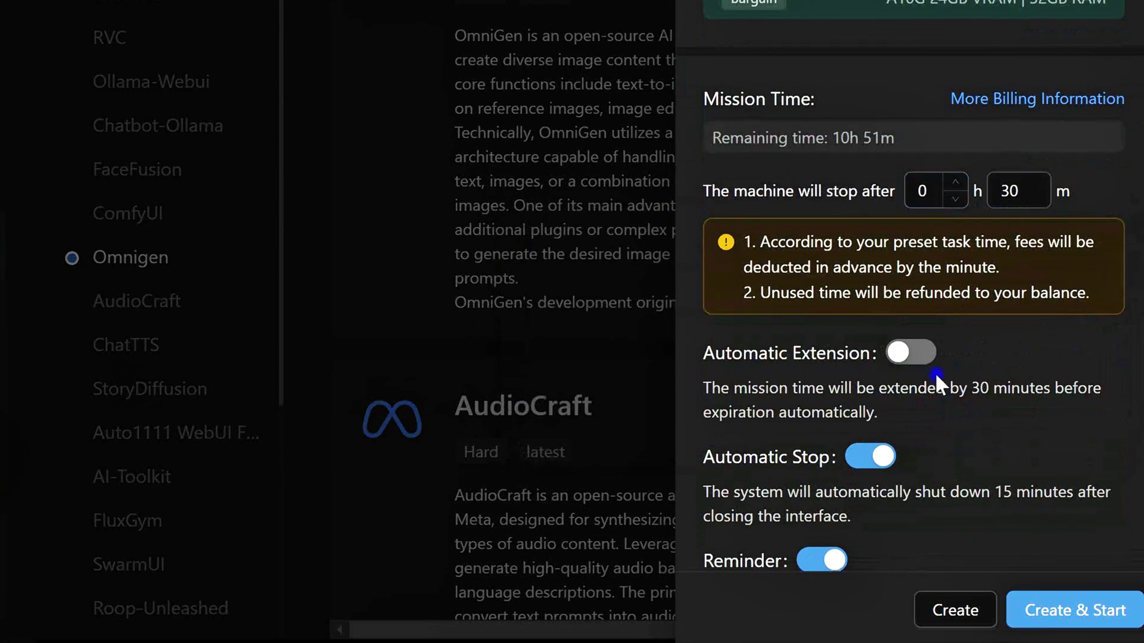
scroll(1003, 360, down, 10)
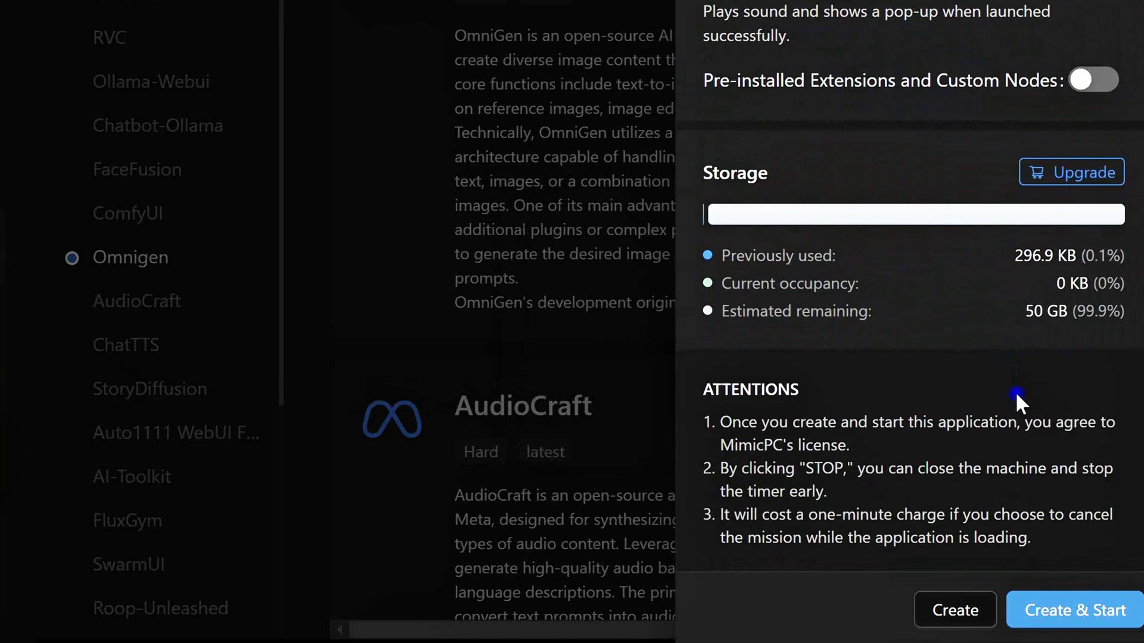
click(1083, 616)
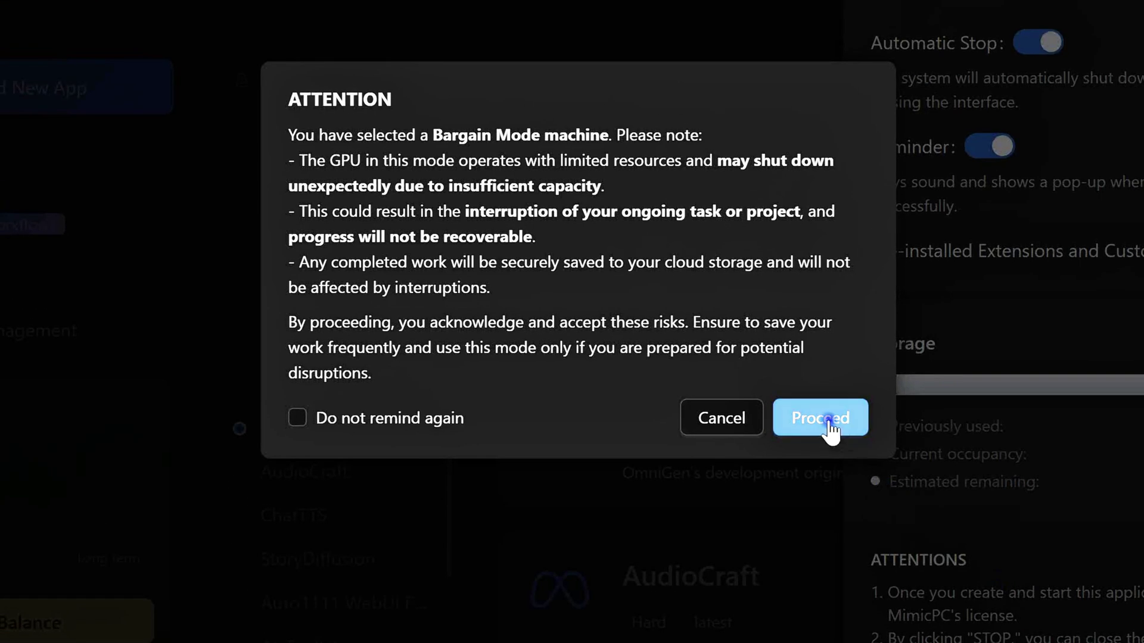
click(830, 418)
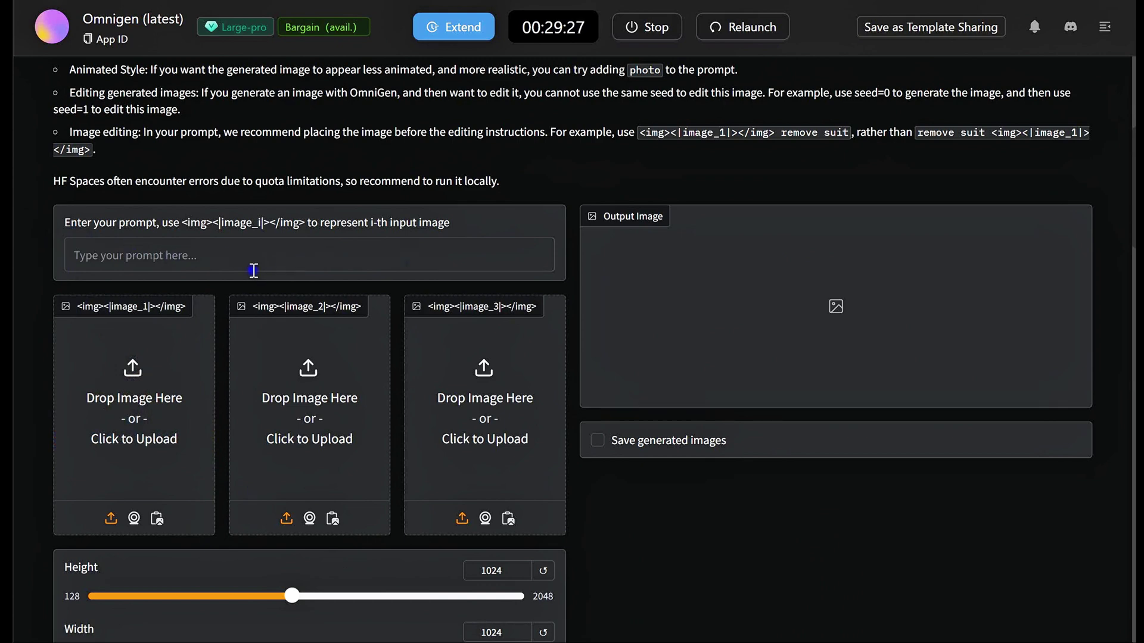
Step: Enter the smiling curly-haired woman prompt ('a cute fir smiling…') and generate the image
click(254, 270)
text(a cute fir)
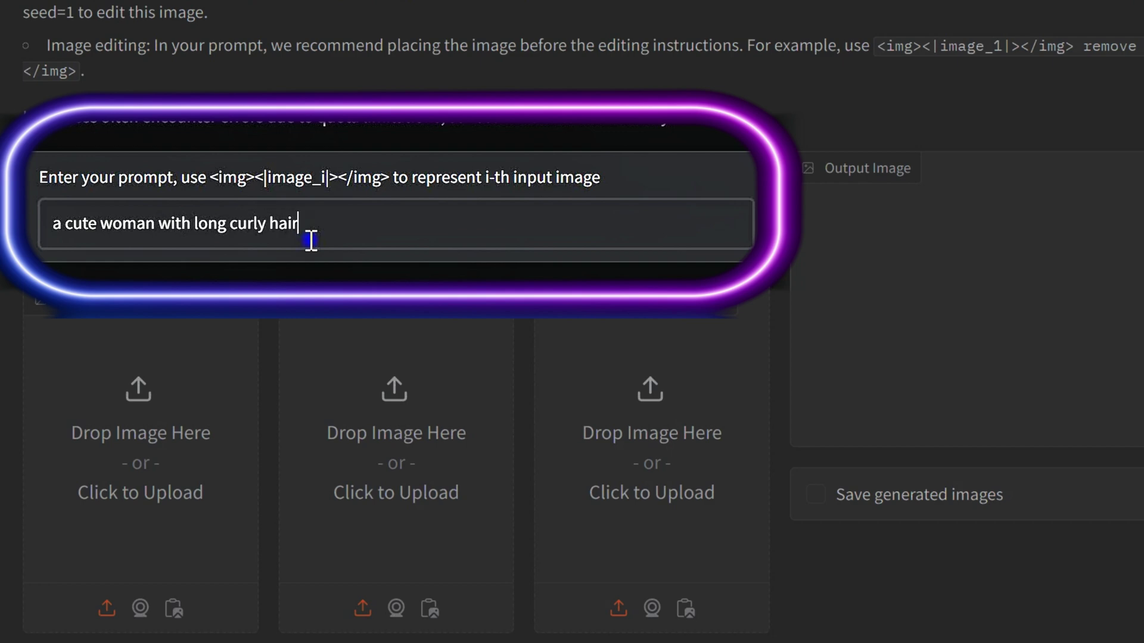
text( smiling)
scroll(489, 116, down, 15)
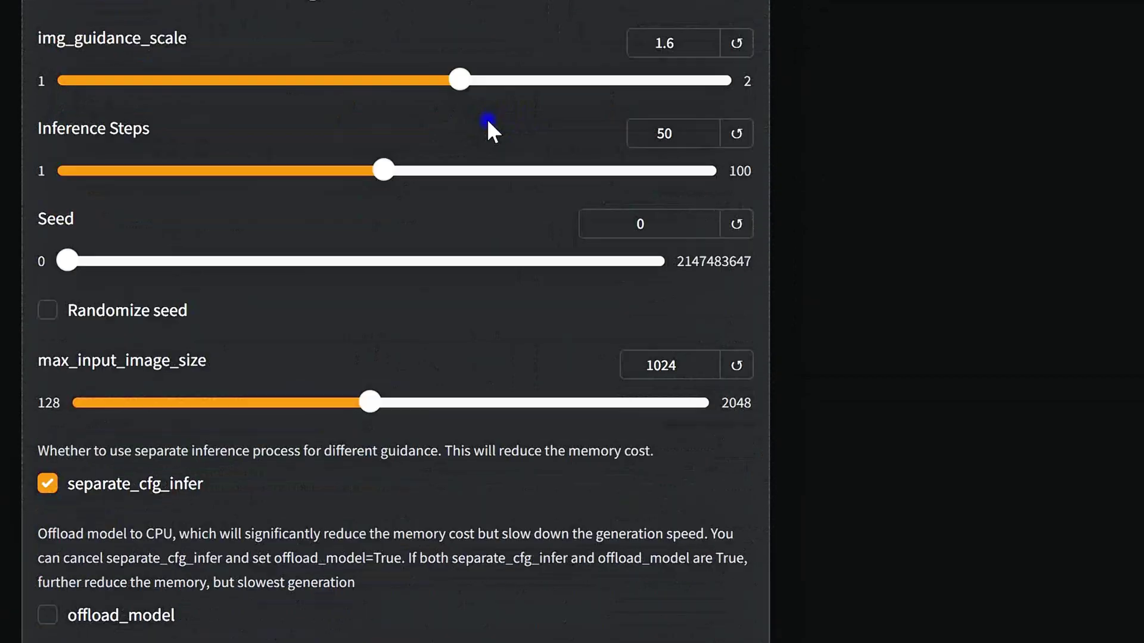
scroll(489, 122, down, 5)
click(460, 477)
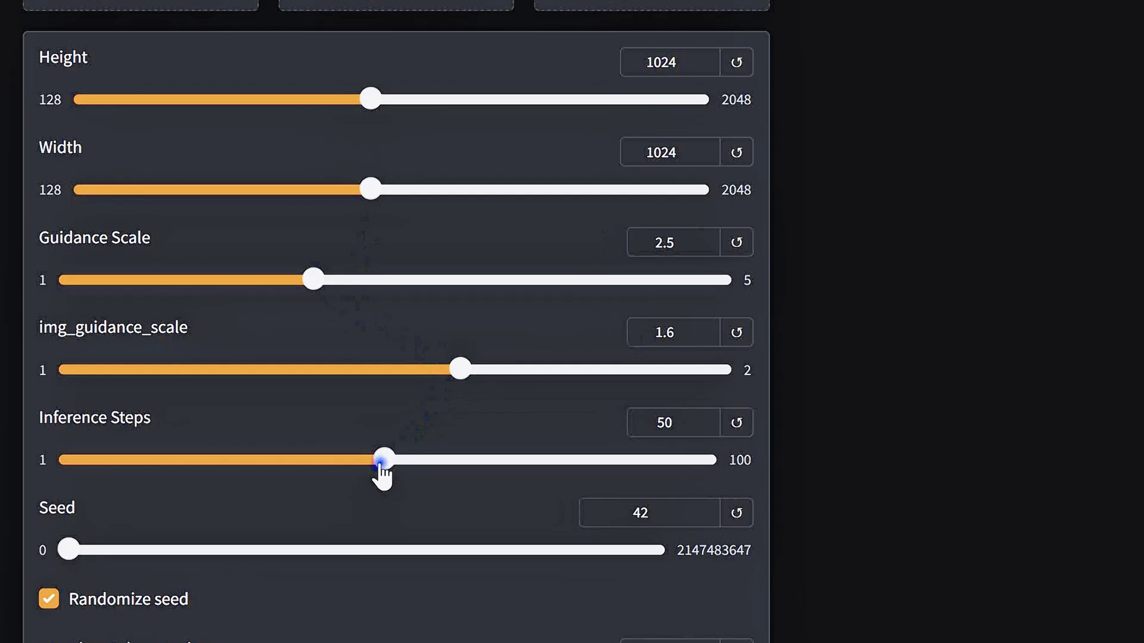
scroll(384, 468, down, 2)
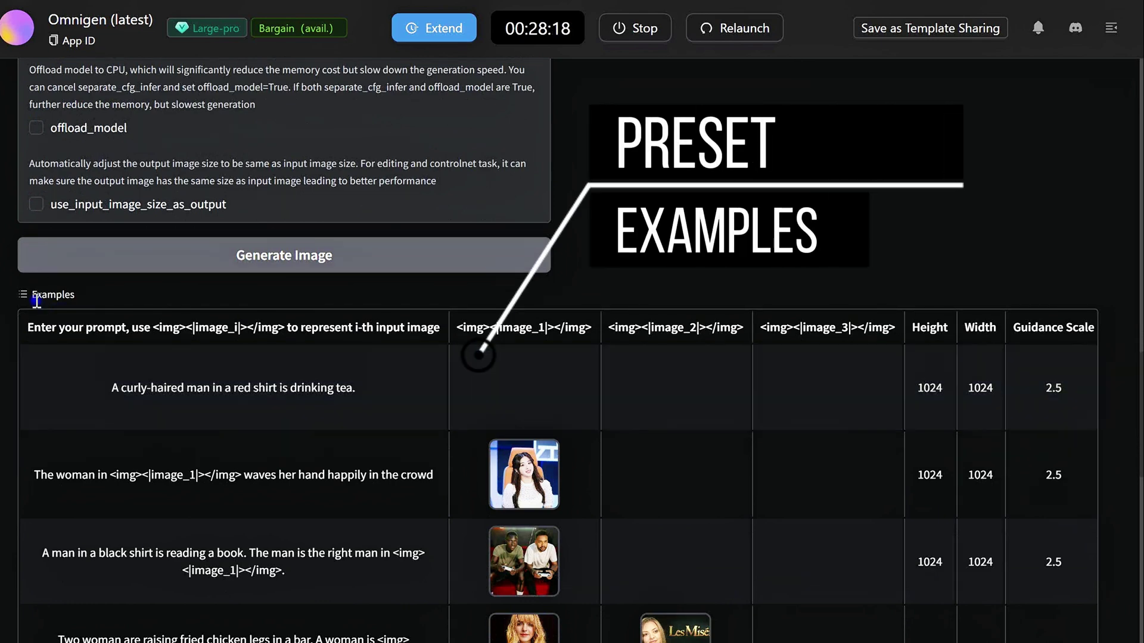
Step: Load the first Examples row, the curly-haired man in a red shirt drinking tea
scroll(592, 610, down, 2)
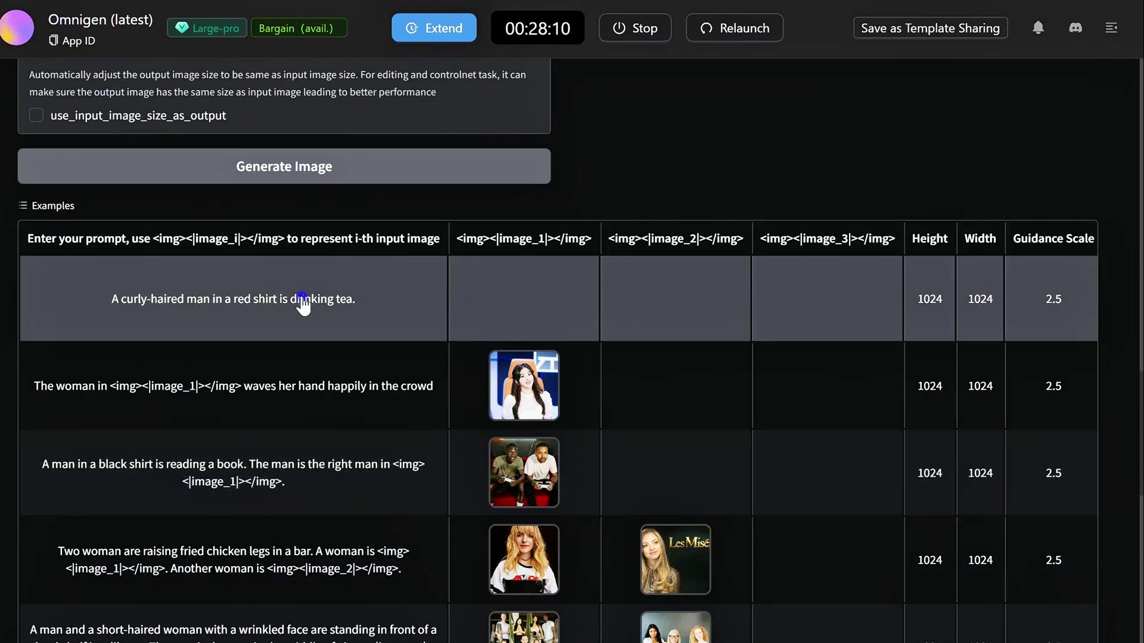
click(348, 316)
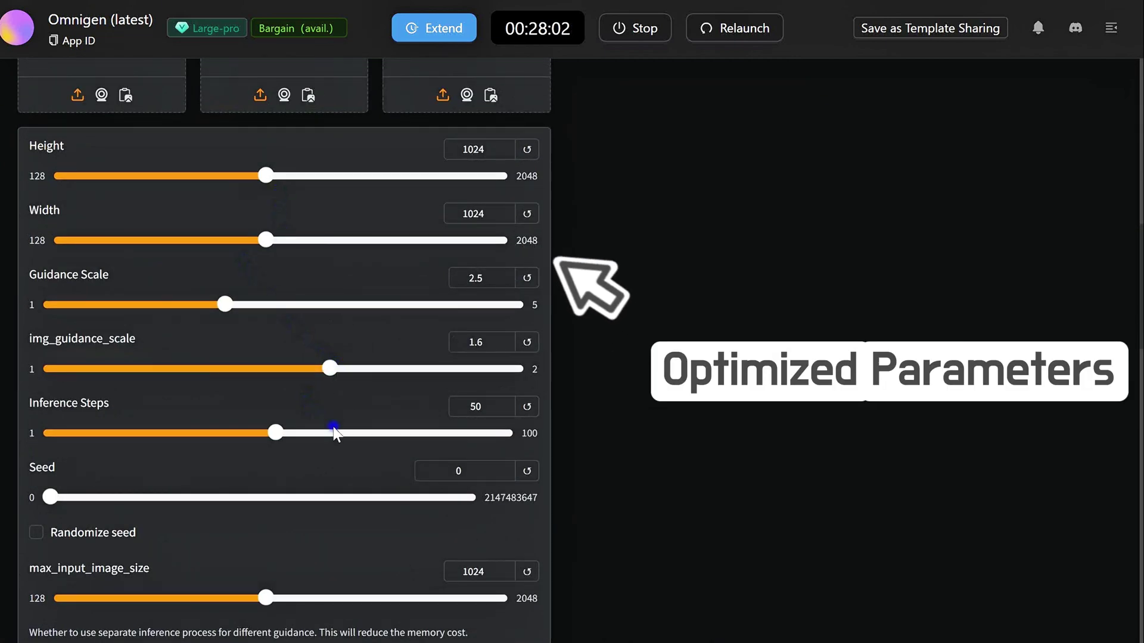
scroll(352, 439, down, 10)
scroll(599, 381, up, 12)
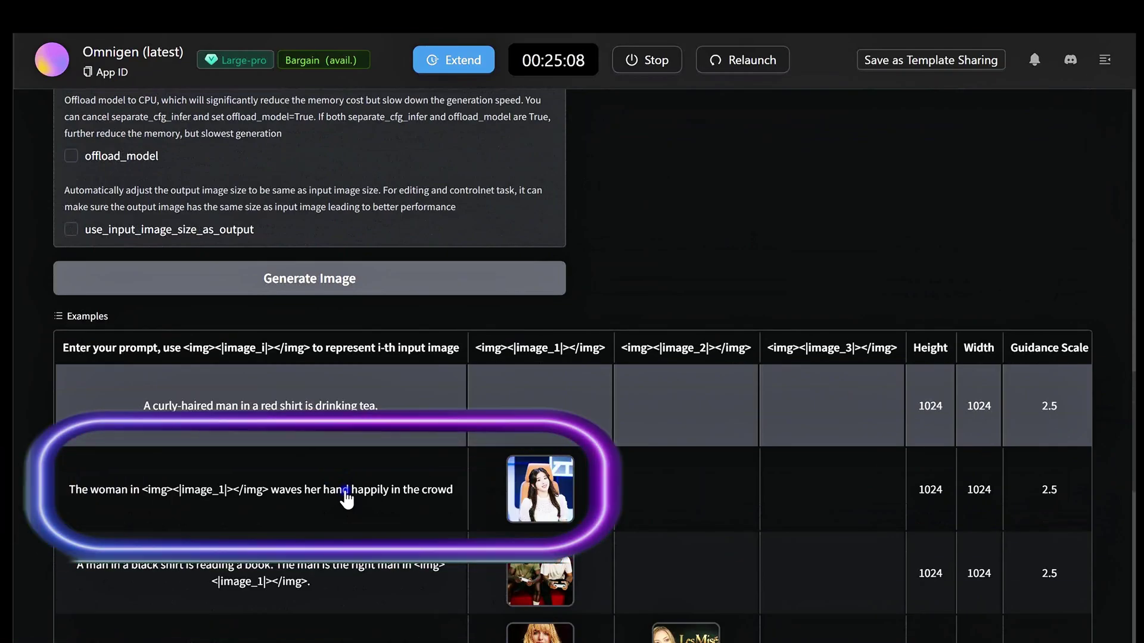
Step: Load the woman-waving-in-the-crowd example, remove its reference photo, and select 'waves' in the prompt
click(416, 489)
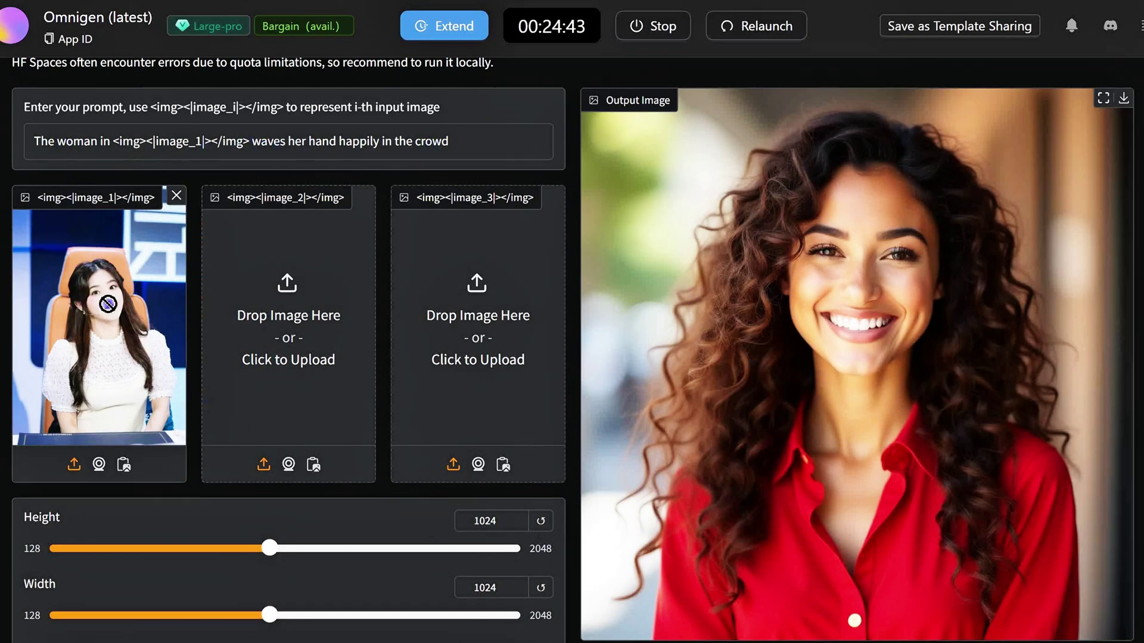
click(176, 197)
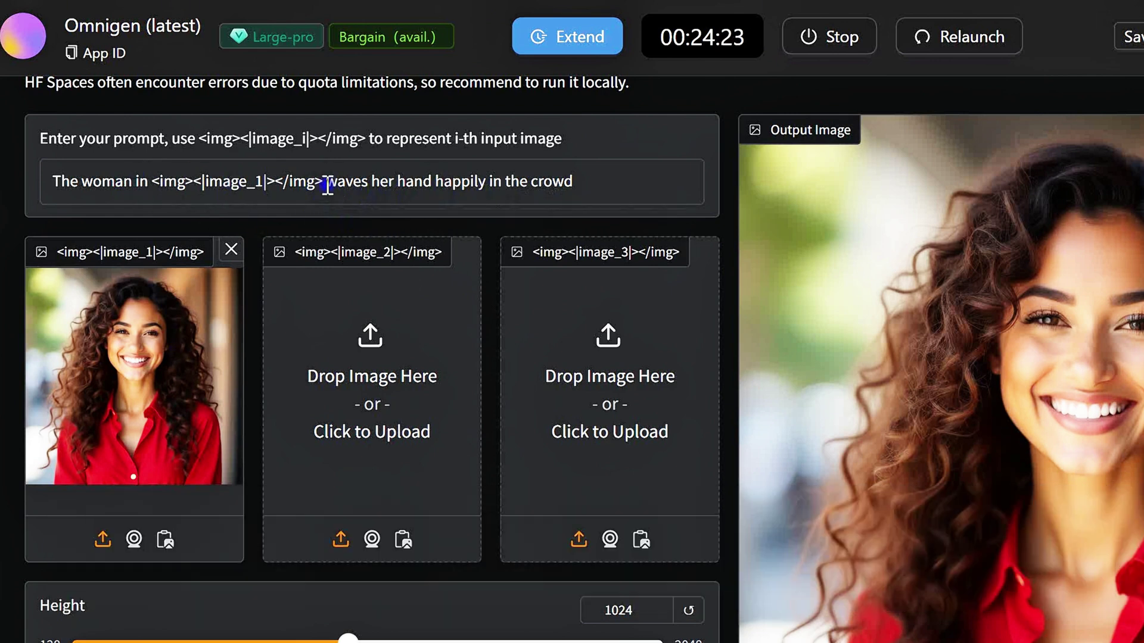
drag(326, 182, 361, 182)
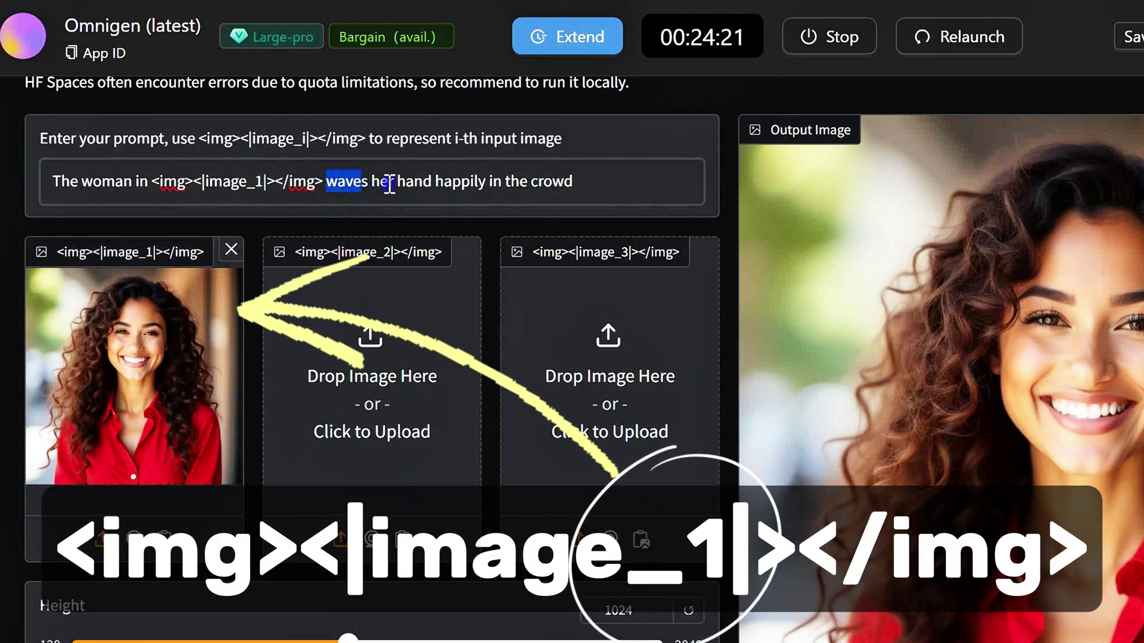